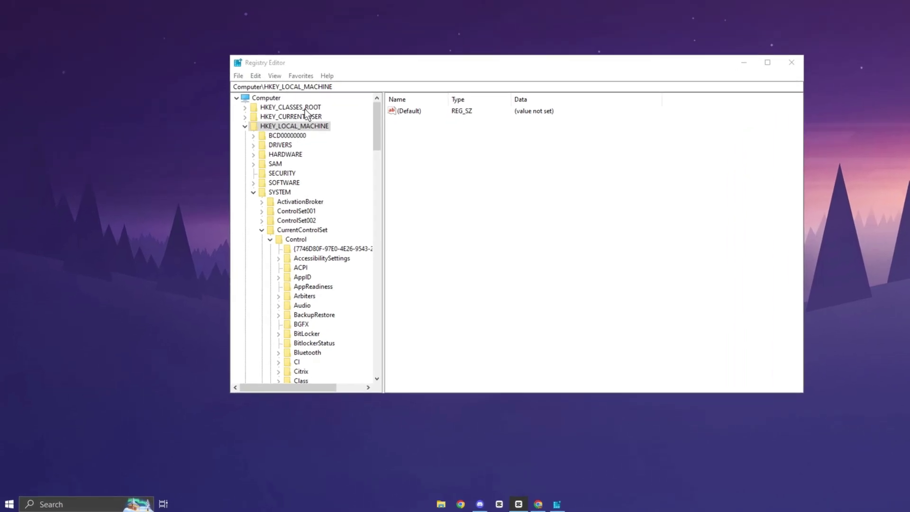
# Step: Search for 'reg' and launch Registry Editor from its right-click menu
pyautogui.click(152, 504)
pyautogui.write('reg')
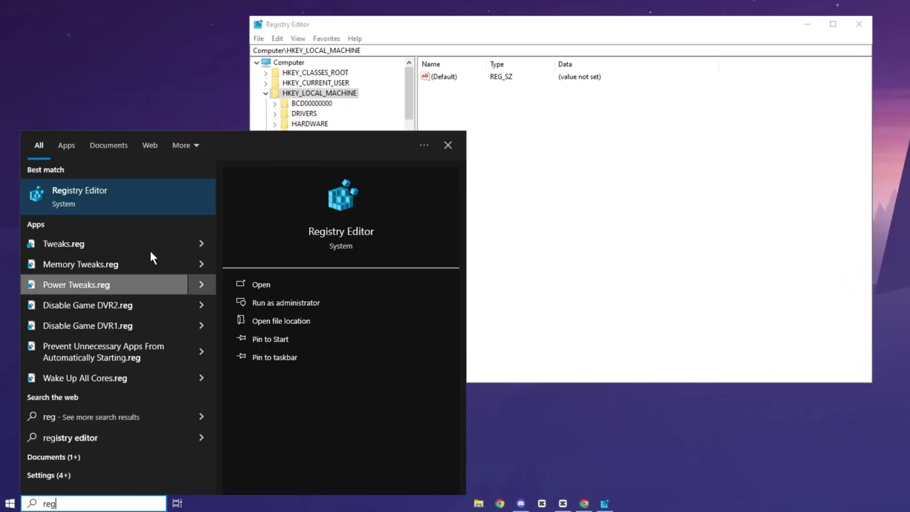
pyautogui.rightClick(152, 197)
pyautogui.click(143, 254)
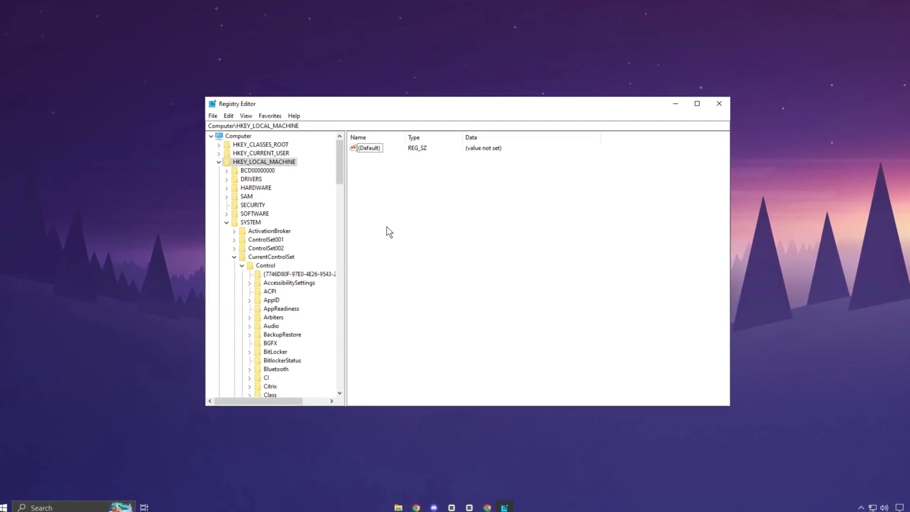
# Step: Go to HKEY_LOCAL_MACHINE\SYSTEM\CurrentControlSet\Control and select SvcHostSplitThresholdInKB
pyautogui.click(266, 163)
pyautogui.click(250, 221)
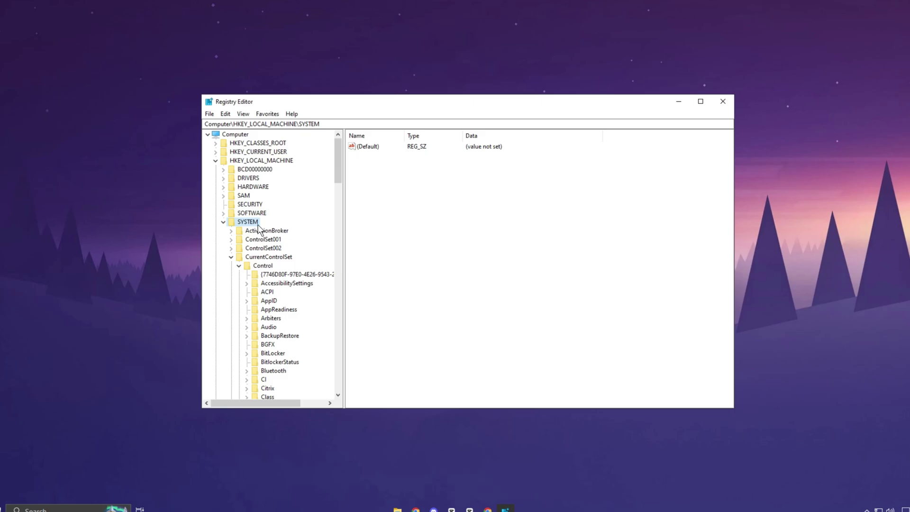
pyautogui.click(268, 257)
pyautogui.click(263, 266)
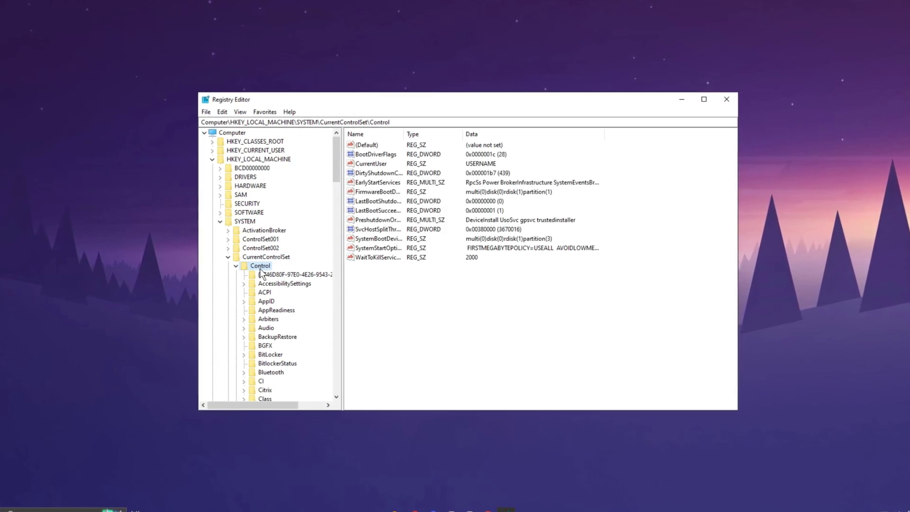
pyautogui.click(387, 230)
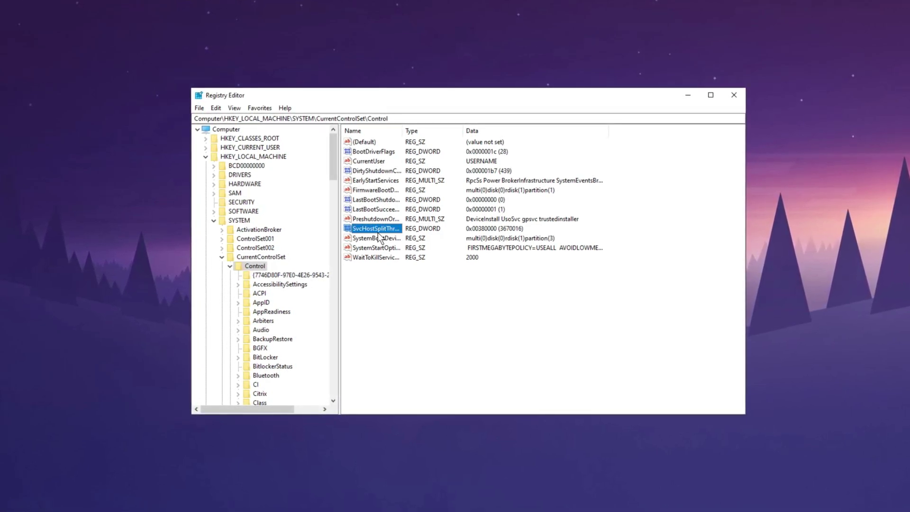
# Step: Change SvcHostSplitThresholdInKB's hexadecimal value data from 380000 to 1000000
pyautogui.doubleClick(381, 230)
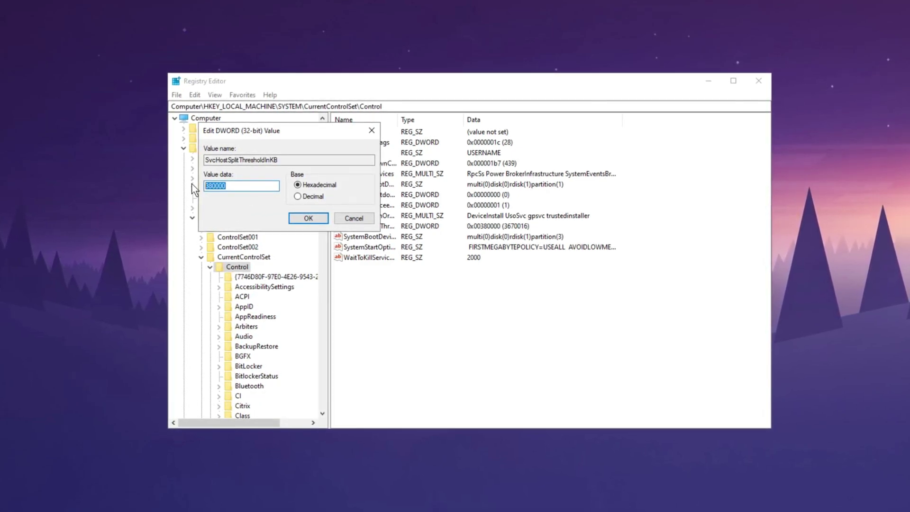
pyautogui.write('10')
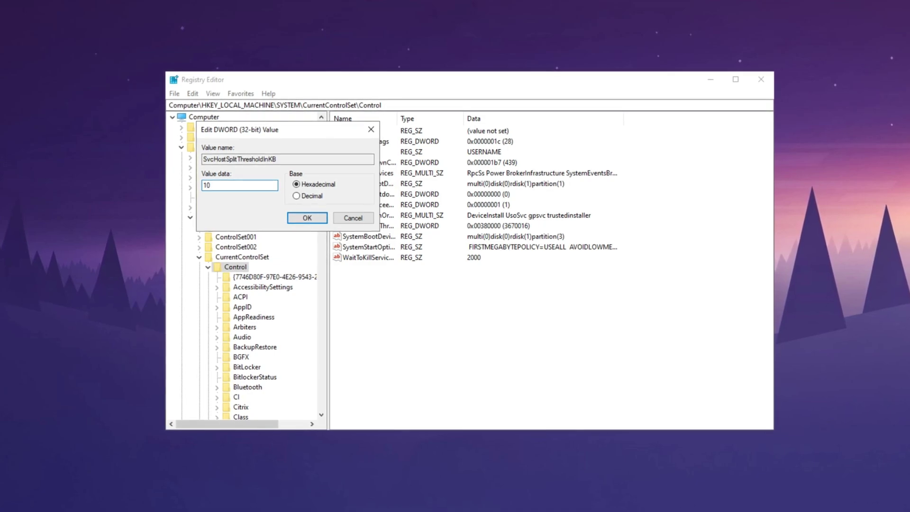
pyautogui.write('00000')
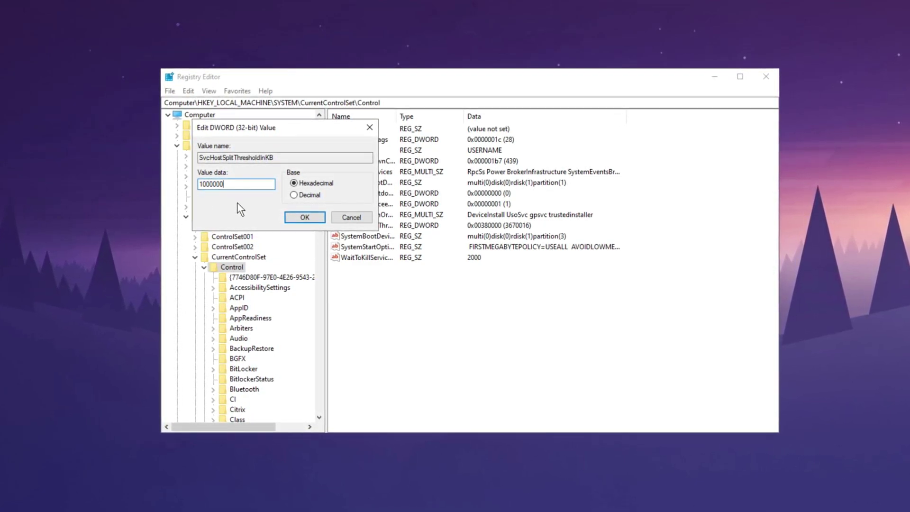
pyautogui.click(290, 218)
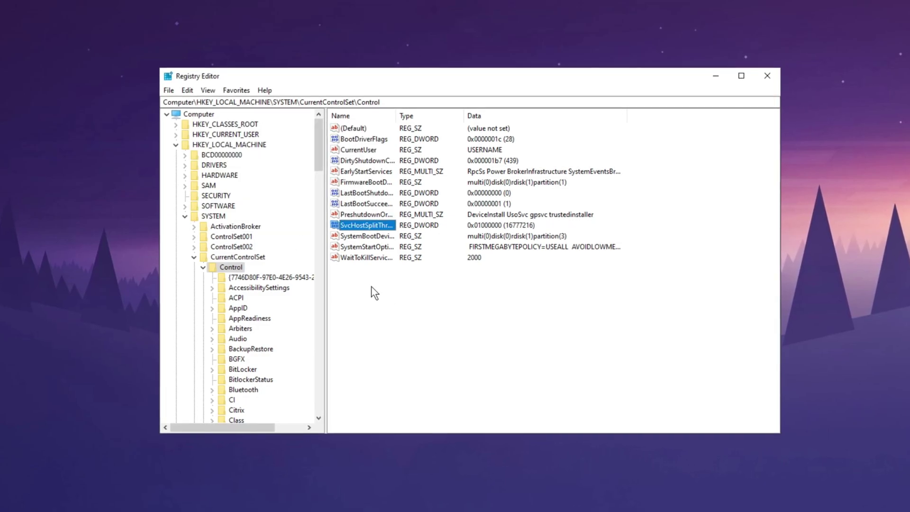
pyautogui.click(400, 304)
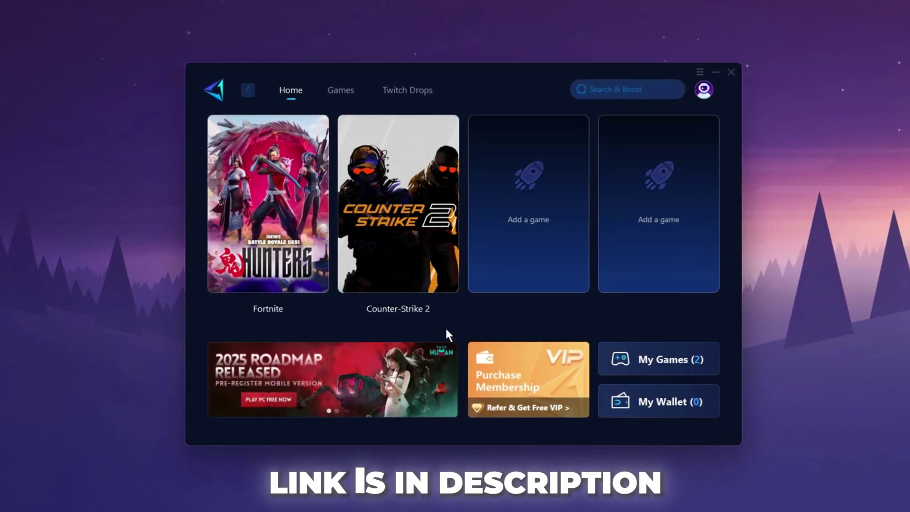
# Step: Boost Counter-Strike 2 from its card on the GearUP Booster Home tab
pyautogui.moveTo(414, 272)
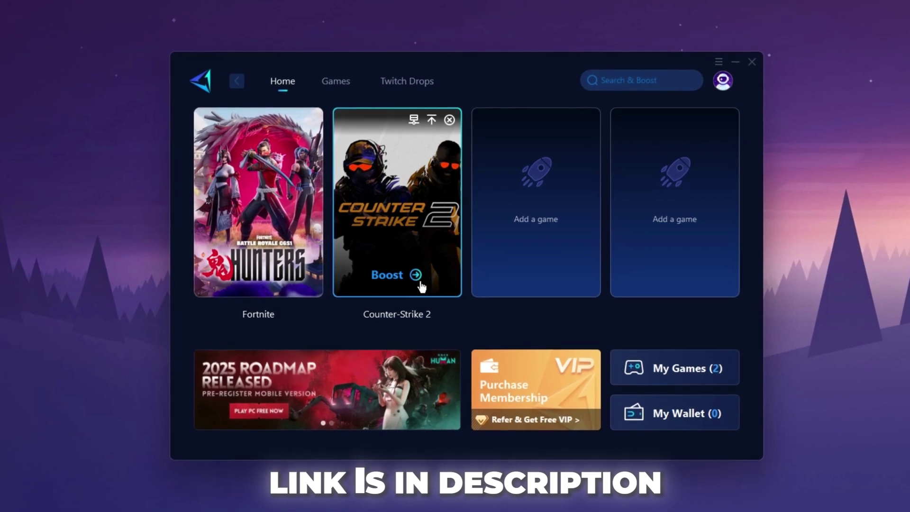
pyautogui.click(418, 281)
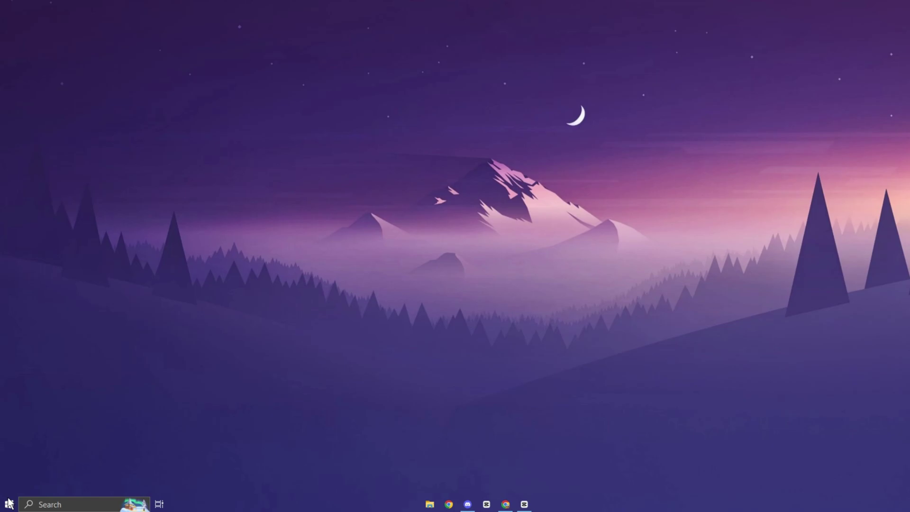
# Step: Open Windows Settings from the Start button's menu and go to the Gaming section
pyautogui.rightClick(8, 503)
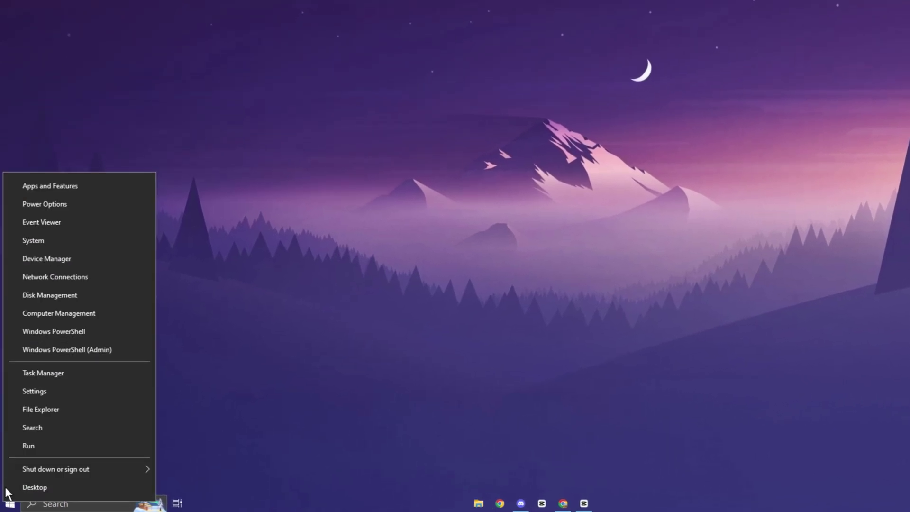
pyautogui.click(27, 394)
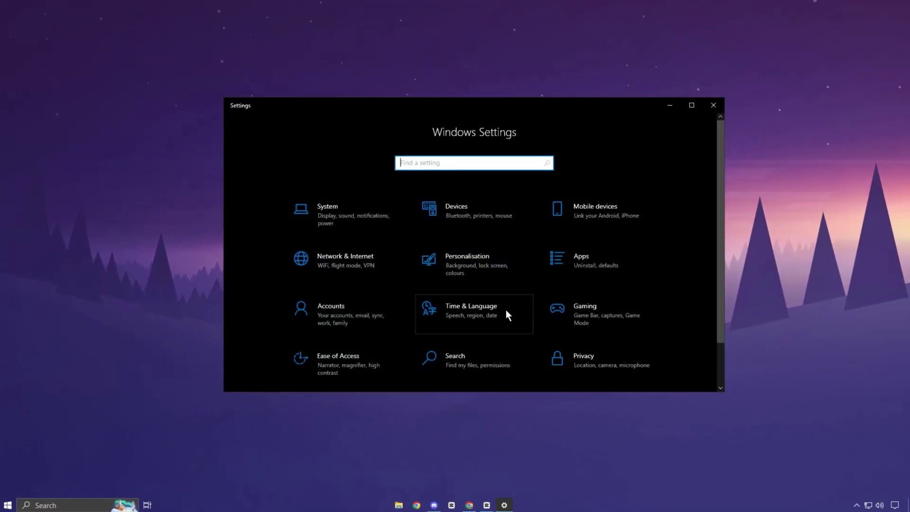
pyautogui.click(585, 307)
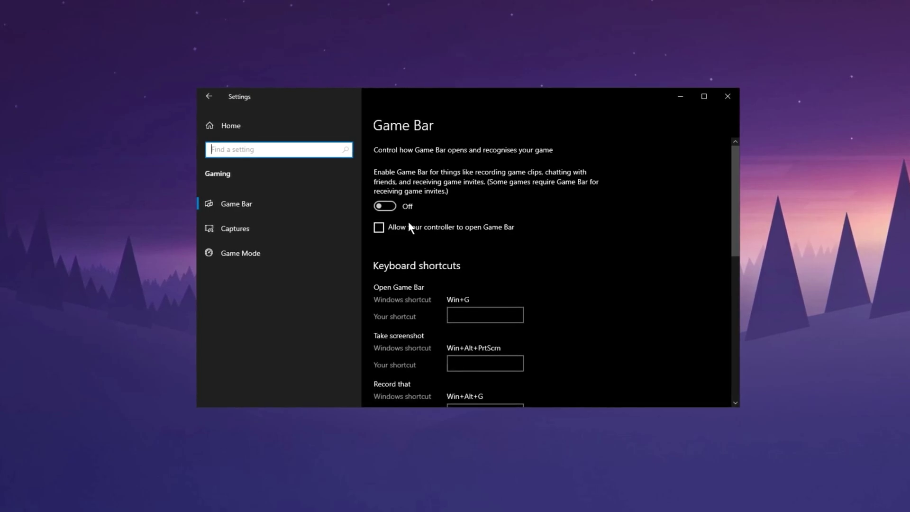
# Step: Show the Game Mode page, with Game Mode switched on
pyautogui.click(253, 255)
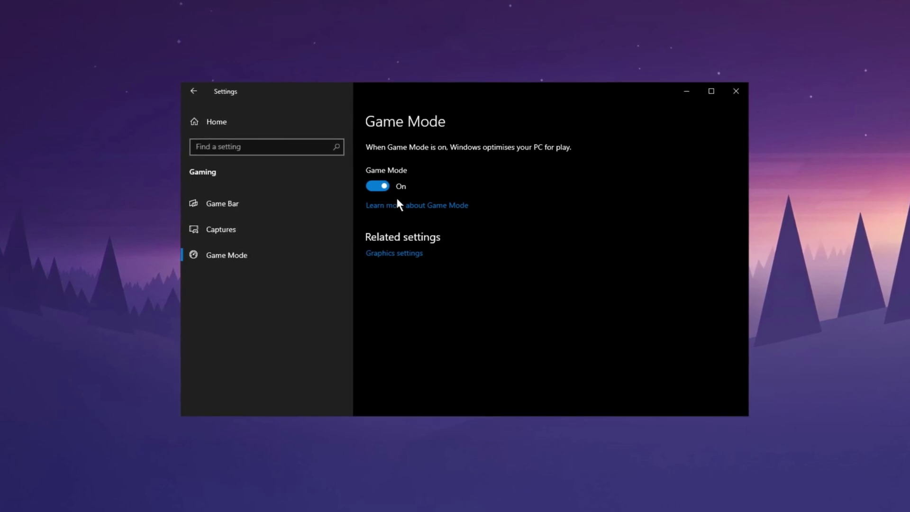
# Step: In Graphics settings, pick Desktop app as the app type and browse for an executable
pyautogui.click(387, 262)
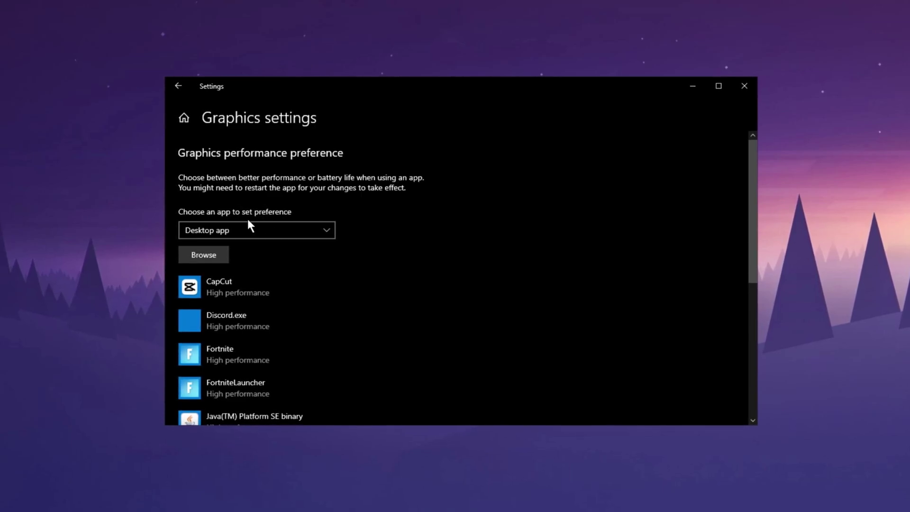
pyautogui.click(237, 237)
pyautogui.click(234, 230)
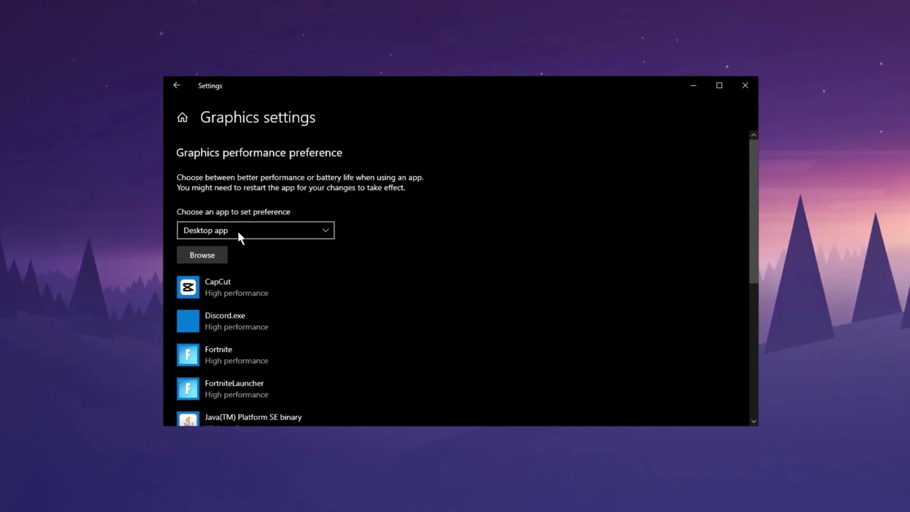
pyautogui.click(206, 254)
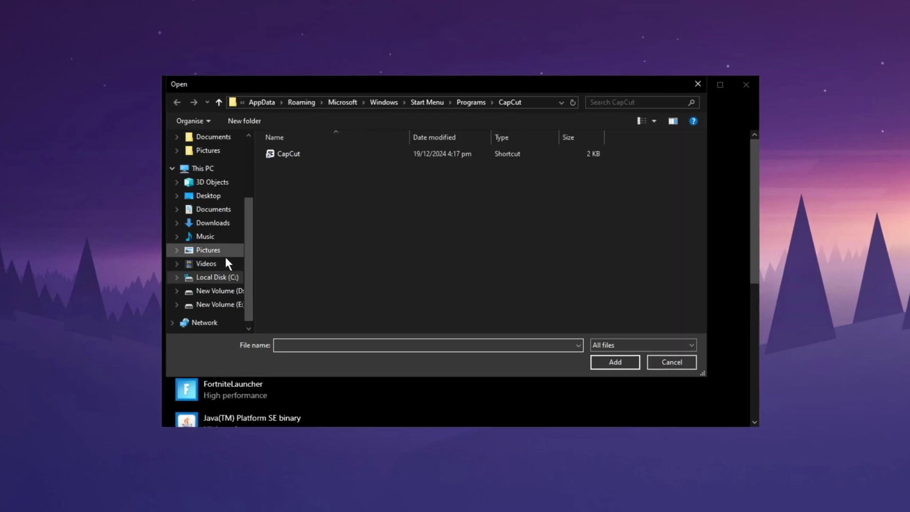
# Step: Browse to D:\SteamLibrary\steamapps\common\Counter-Strike Global Offensive\game\bin\win64 and select cs2
pyautogui.click(223, 290)
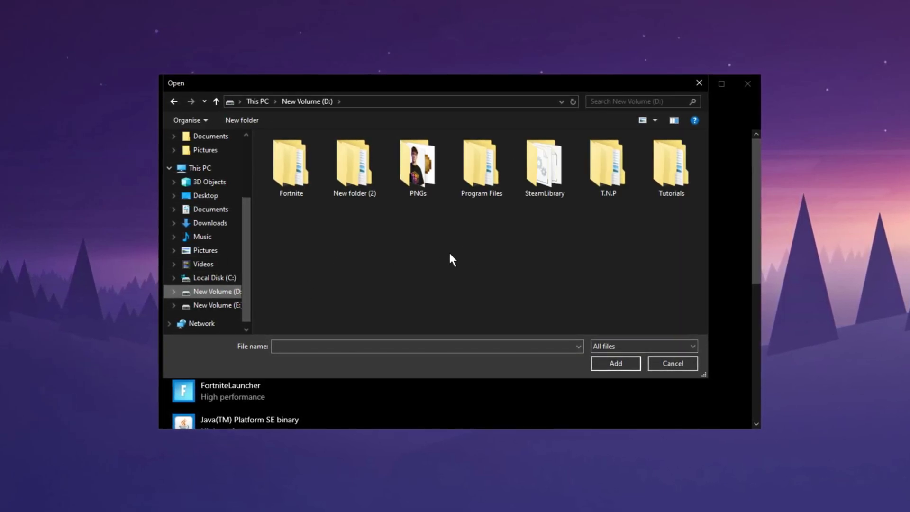
pyautogui.doubleClick(550, 172)
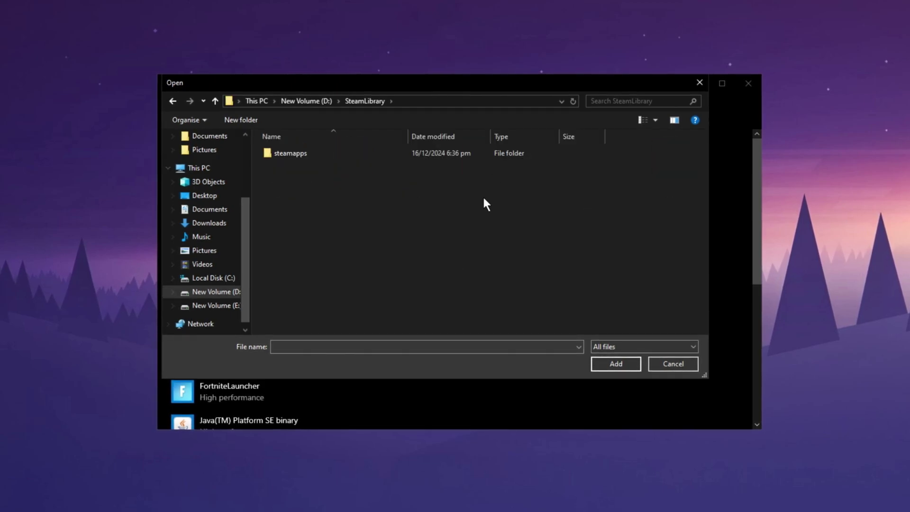
pyautogui.doubleClick(322, 153)
pyautogui.doubleClick(320, 153)
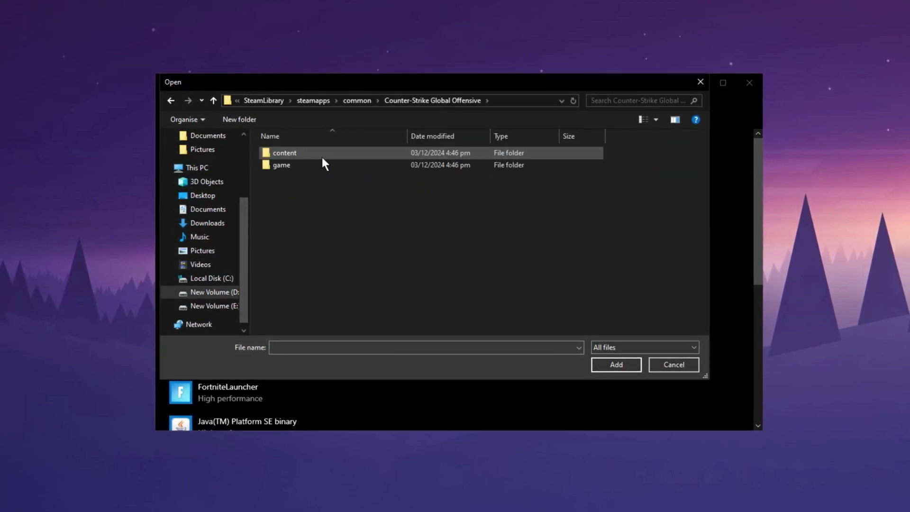
pyautogui.doubleClick(320, 155)
pyautogui.hotkey('alt', 'Left')
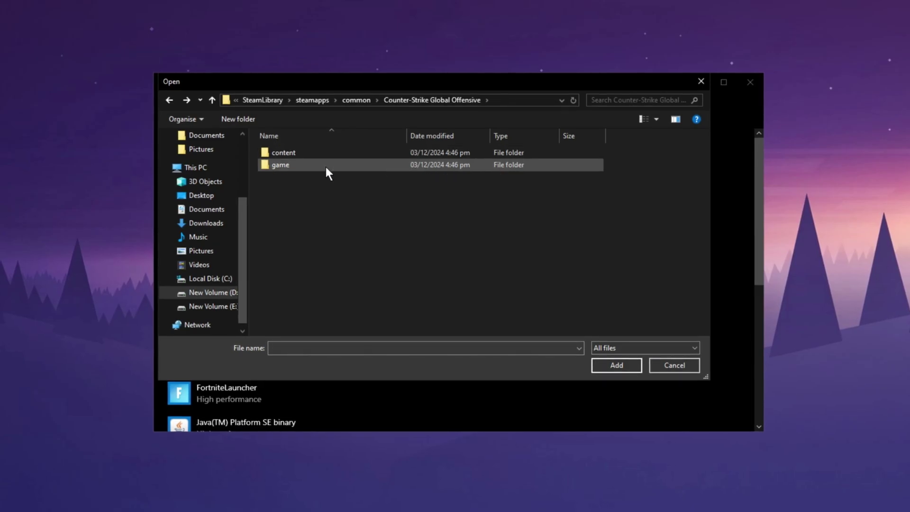
pyautogui.doubleClick(326, 166)
pyautogui.doubleClick(319, 152)
pyautogui.doubleClick(319, 153)
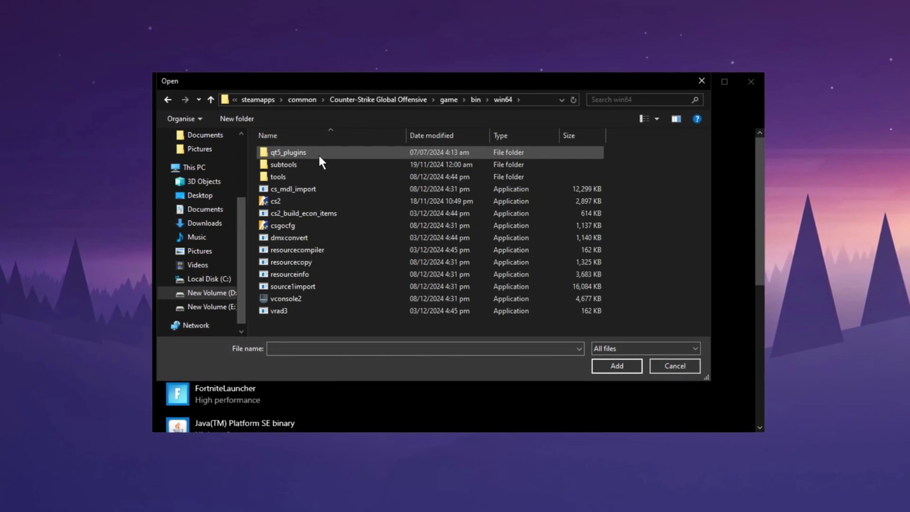
pyautogui.click(323, 202)
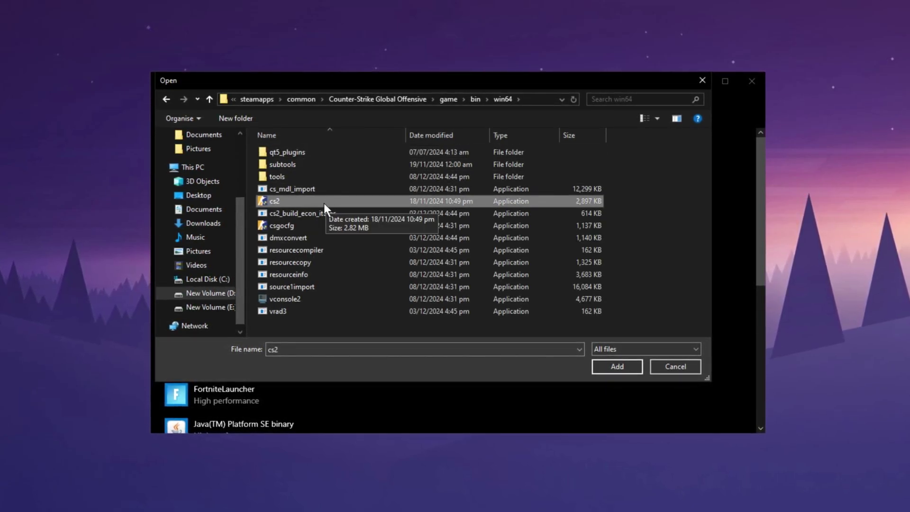
# Step: Add cs2 to the graphics list and save its preference as High performance
pyautogui.click(617, 367)
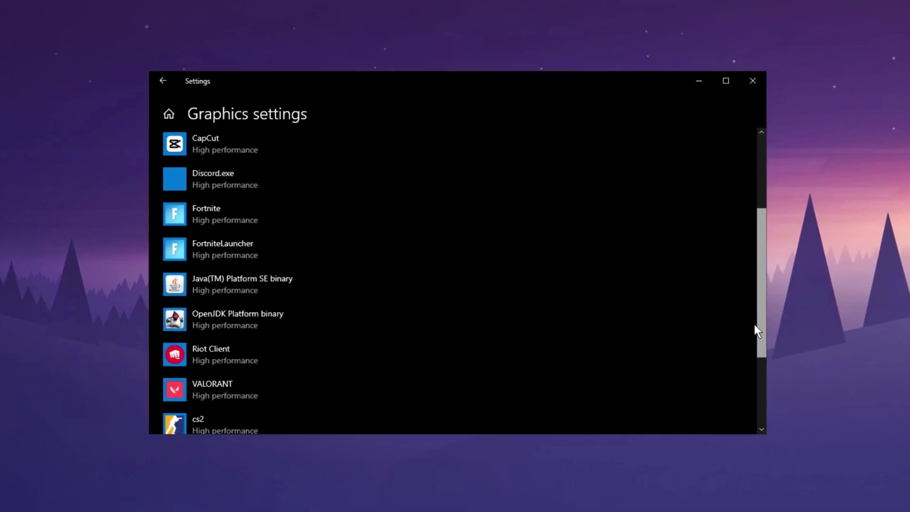
pyautogui.scroll(-2, 388, 328)
pyautogui.click(260, 335)
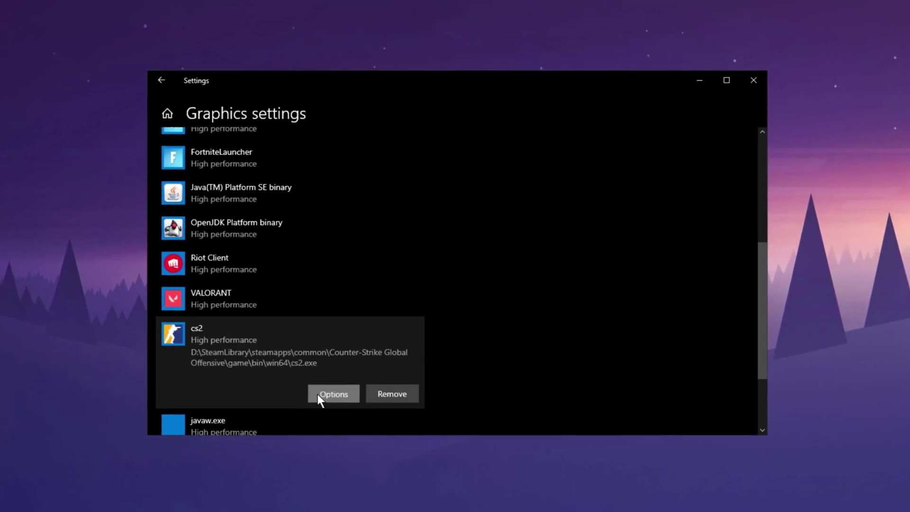
pyautogui.click(317, 394)
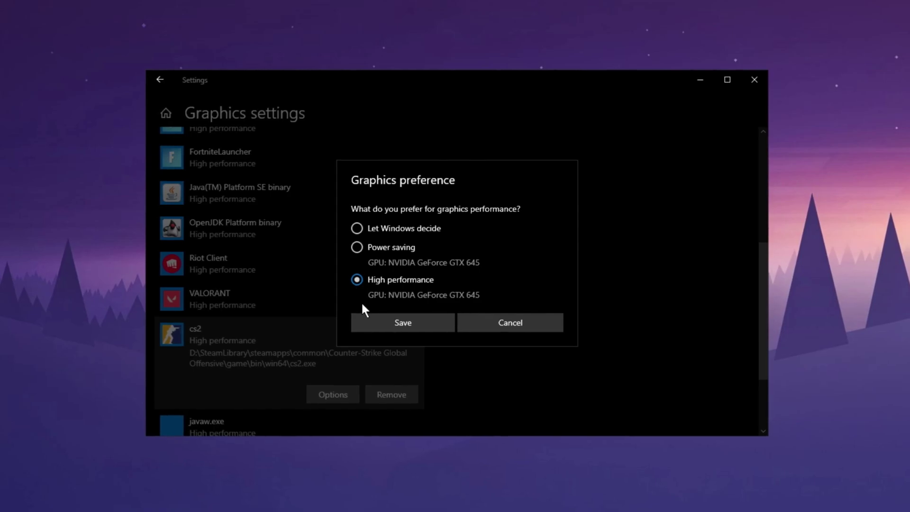
pyautogui.click(368, 322)
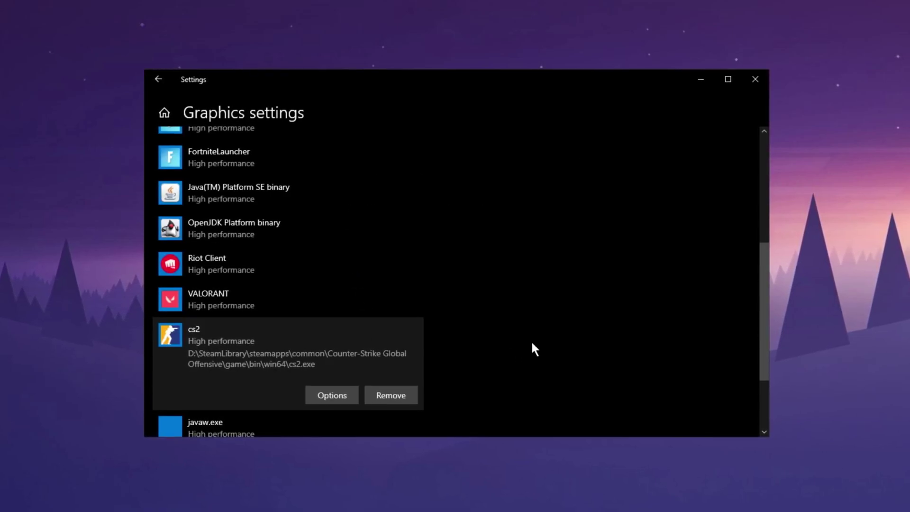